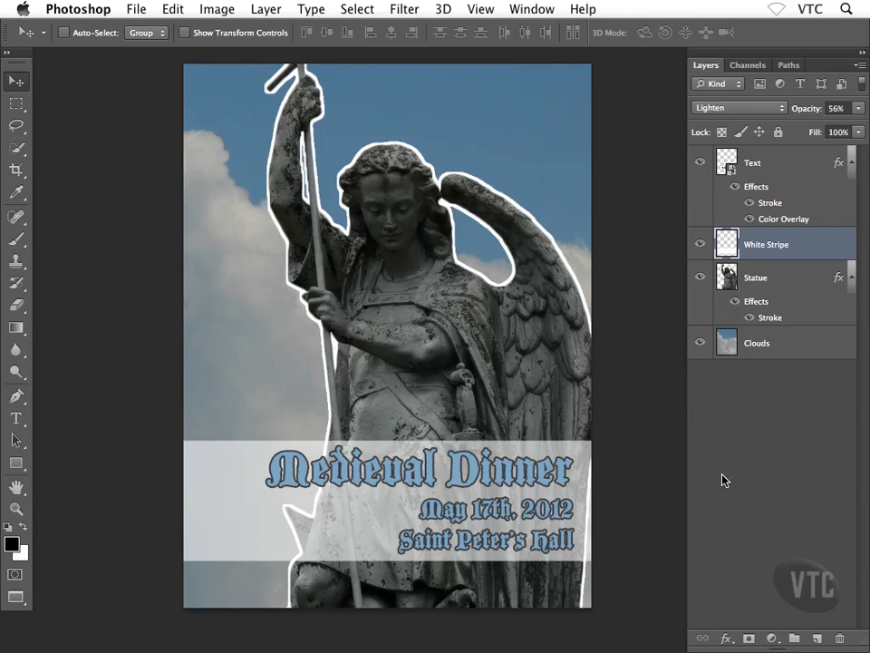
# Step: Collapse the effects lists of the Statue and Text layers and deselect all layers
pyautogui.click(850, 278)
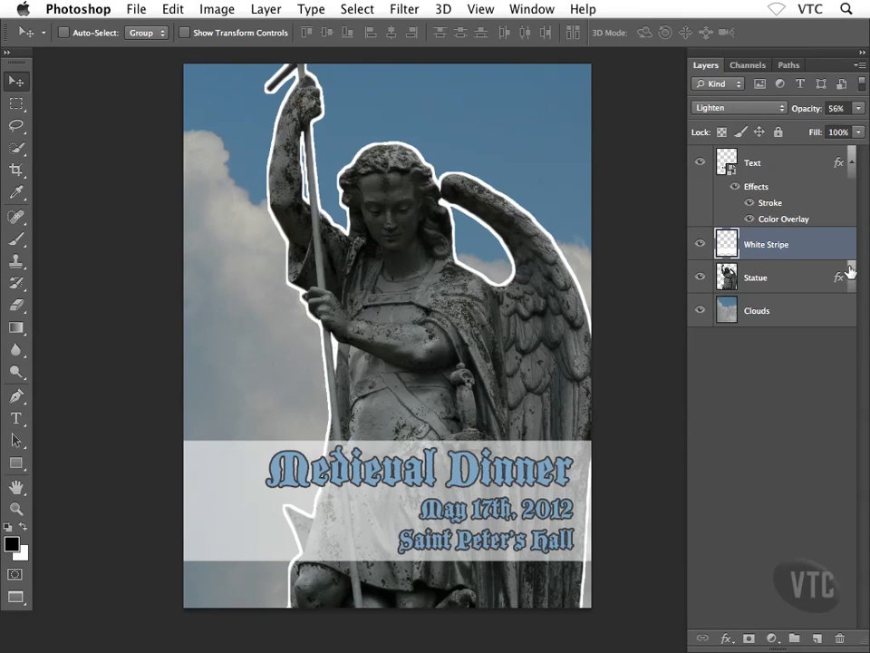
pyautogui.click(850, 164)
pyautogui.click(786, 316)
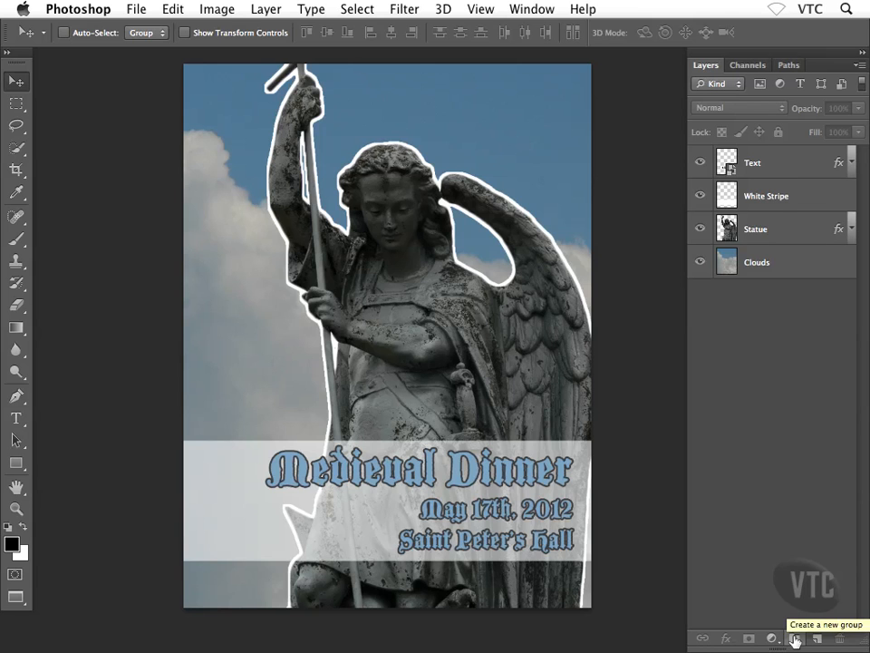
# Step: Create a new layer group above the Text layer and name it Text
pyautogui.click(795, 639)
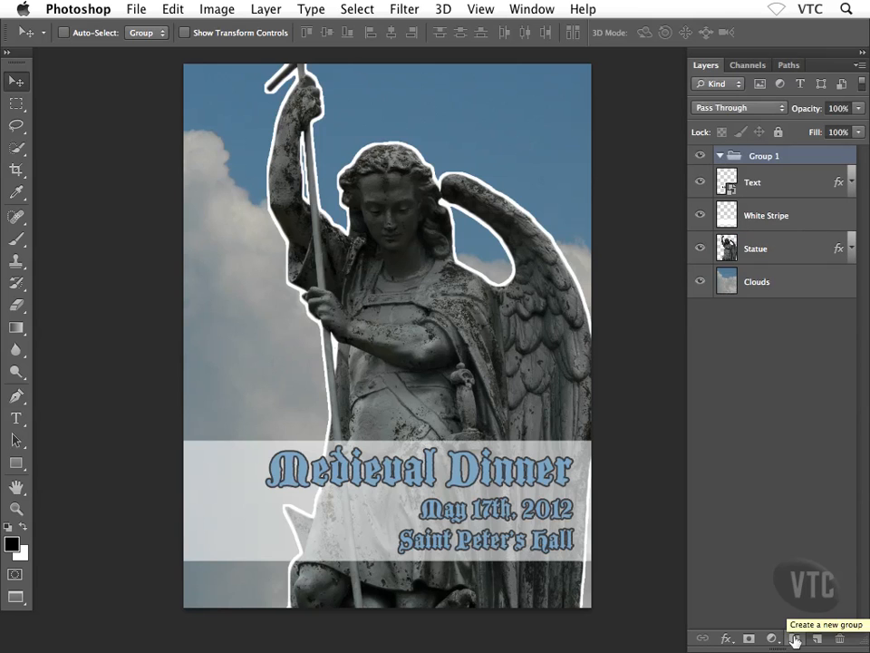
pyautogui.doubleClick(775, 158)
pyautogui.write('Text')
pyautogui.press('Return')
# Step: Move the Text and White Stripe layers together into the Text group, and collapse the group
pyautogui.click(753, 183)
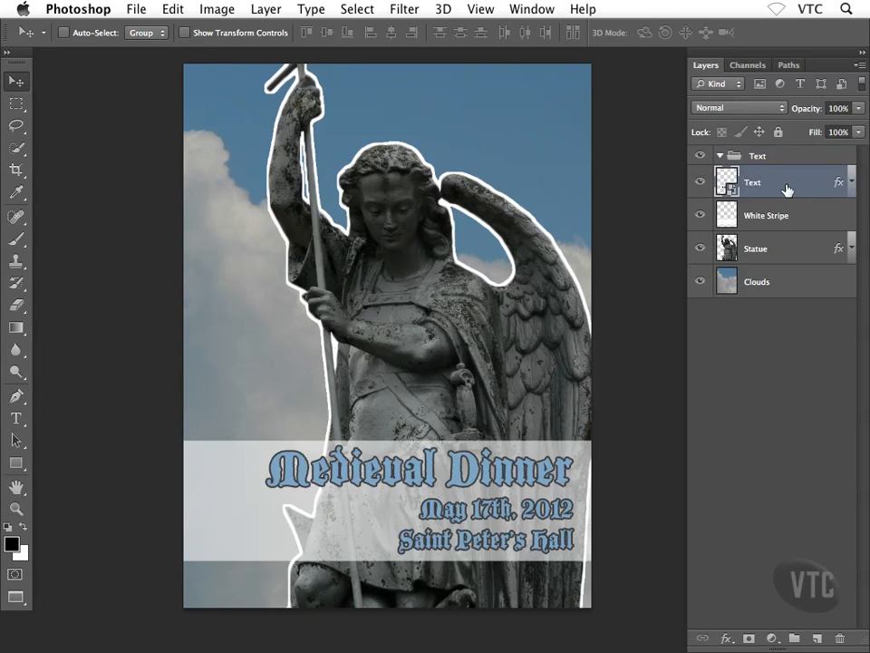
pyautogui.keyDown('shift'); pyautogui.click(775, 216); pyautogui.keyUp('shift')
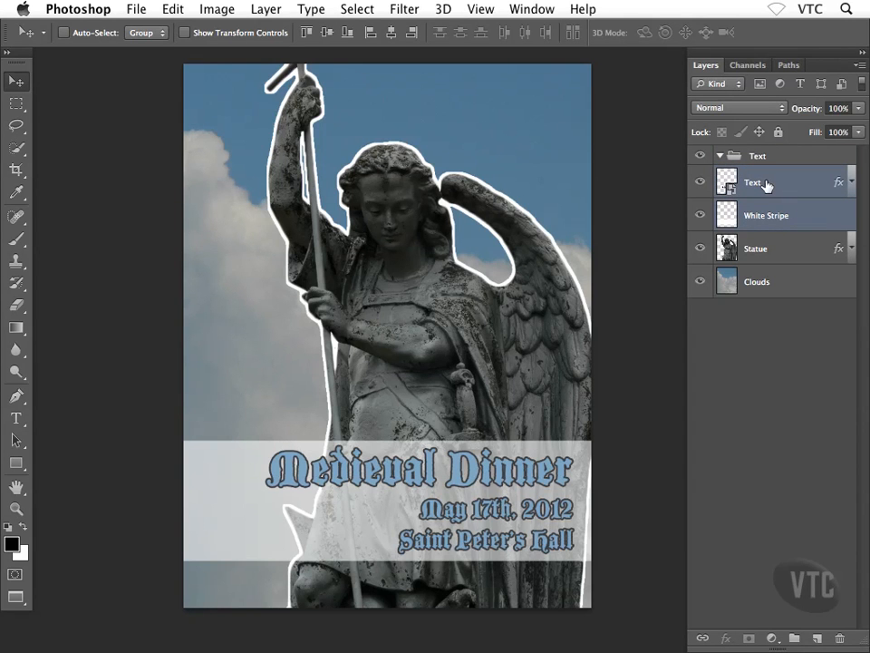
pyautogui.moveTo(766, 185); pyautogui.dragTo(760, 156)
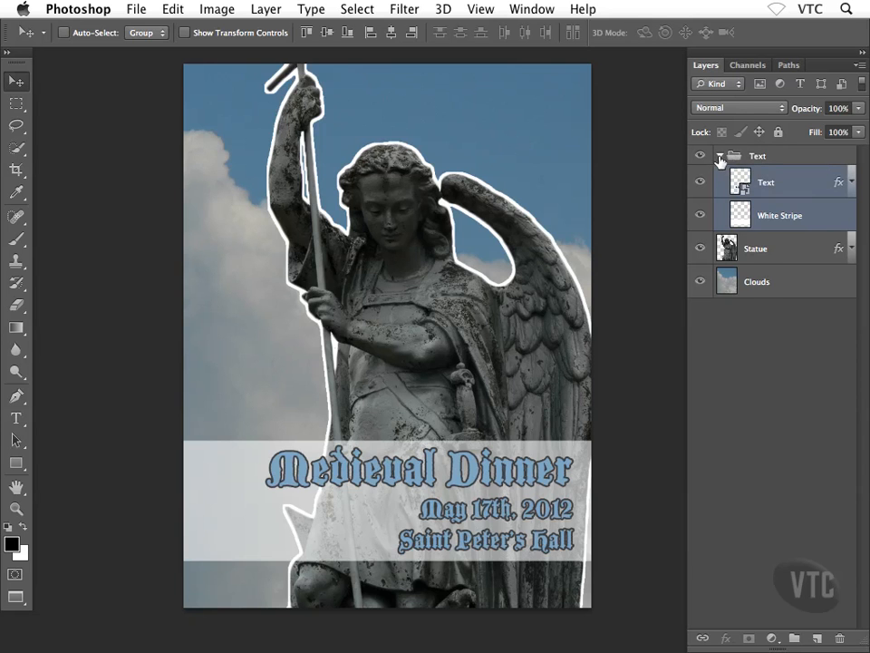
pyautogui.click(720, 160)
pyautogui.click(787, 291)
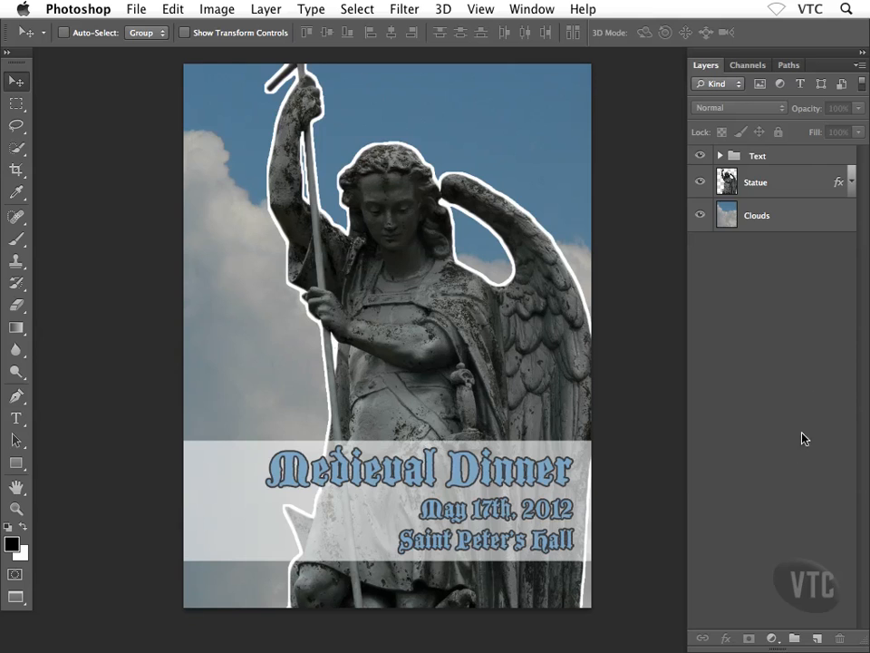
# Step: Create a second layer group named Content and place it directly below the Text group
pyautogui.click(794, 639)
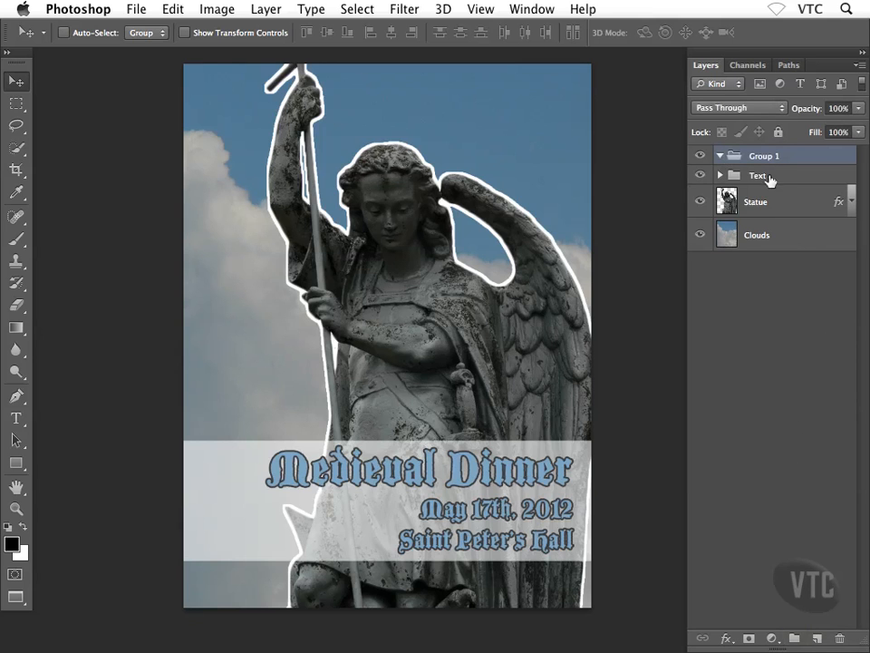
pyautogui.doubleClick(763, 157)
pyautogui.write('Content')
pyautogui.press('Return')
pyautogui.moveTo(790, 160); pyautogui.dragTo(773, 178)
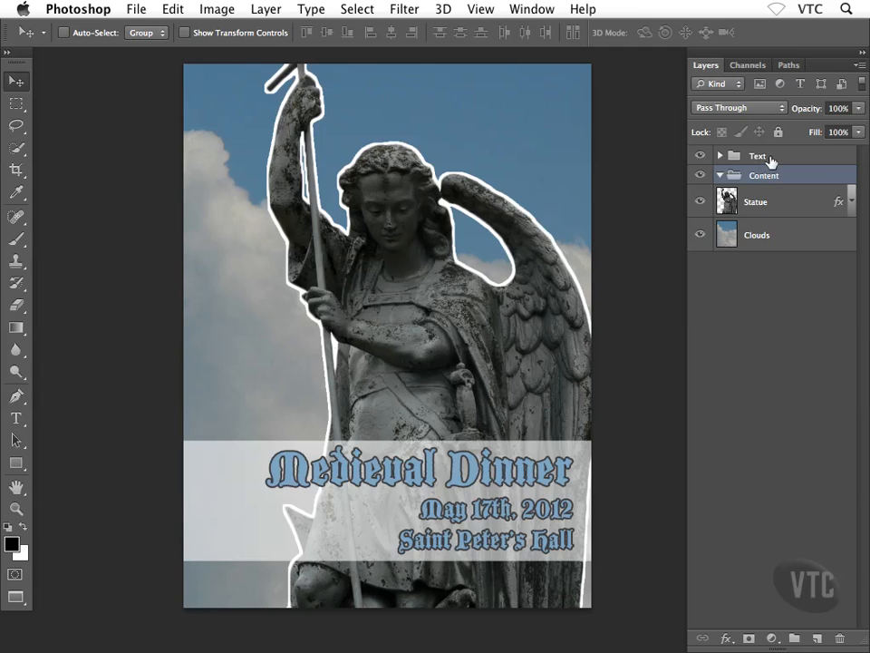
# Step: Move the Statue and Clouds layers together into the Content group, and collapse the group
pyautogui.click(766, 202)
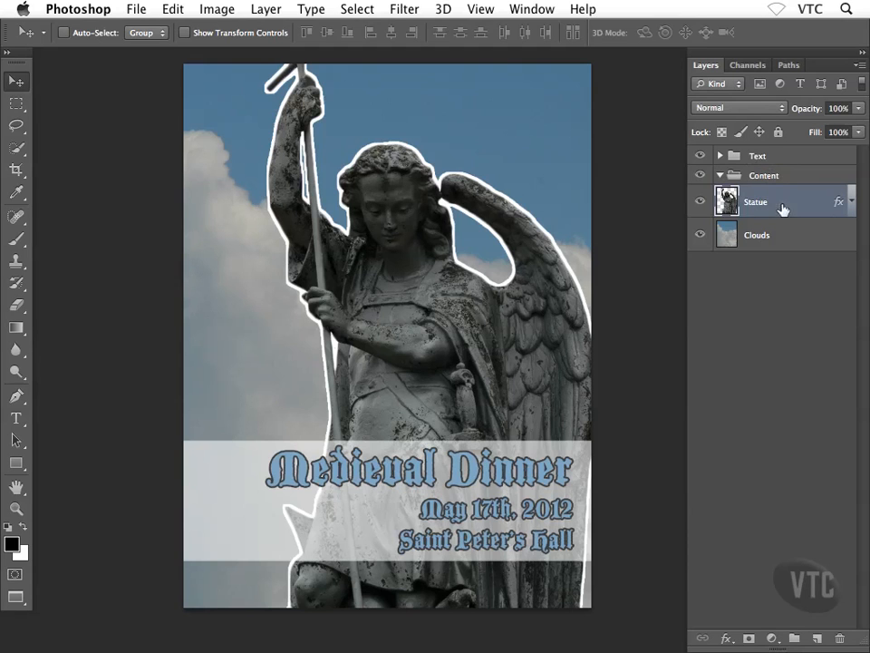
pyautogui.keyDown('shift'); pyautogui.click(785, 232); pyautogui.keyUp('shift')
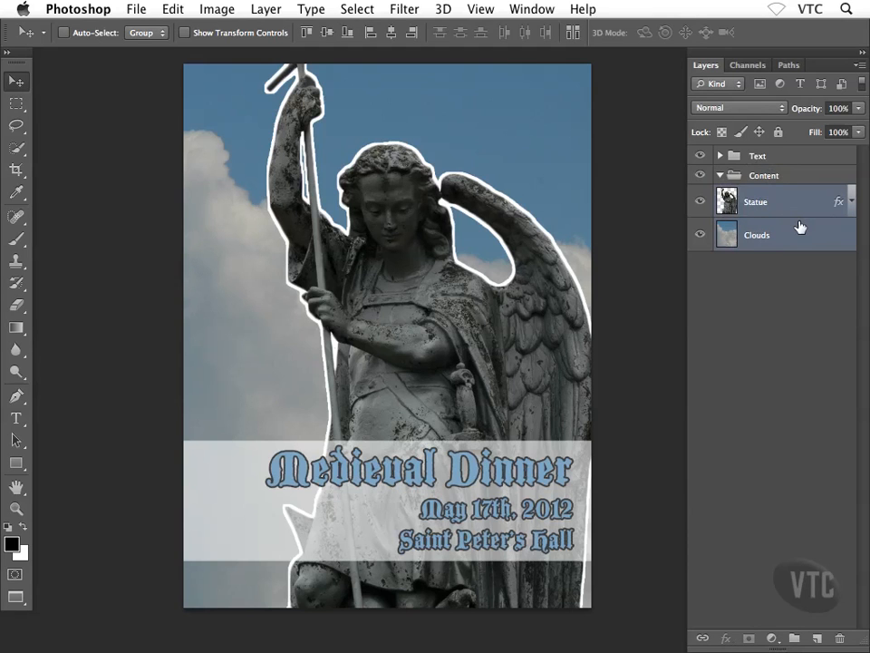
pyautogui.moveTo(771, 204); pyautogui.dragTo(767, 176)
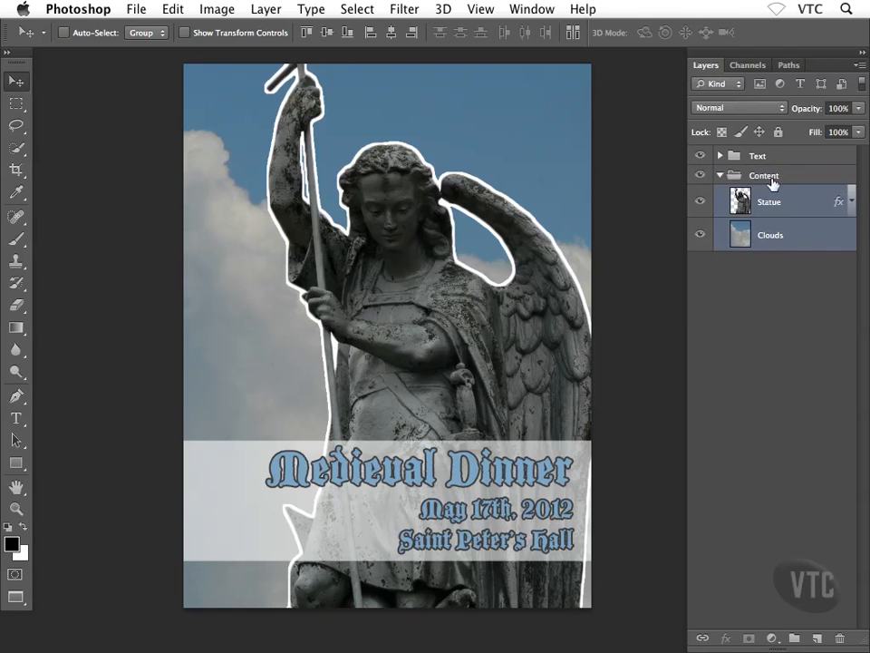
pyautogui.click(719, 177)
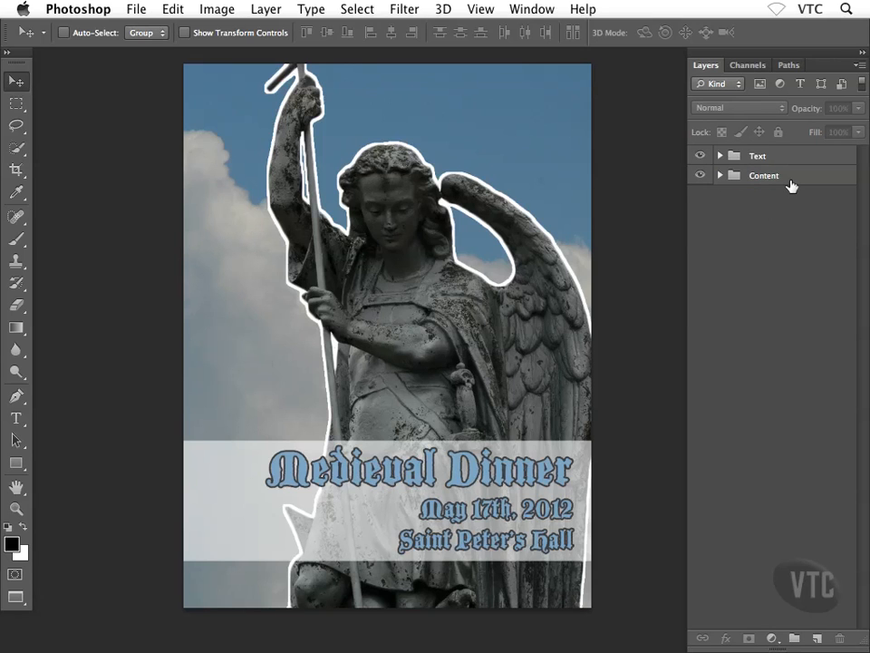
# Step: Try the Content group above the Text group, and return the Text group to the top of the layer stack
pyautogui.moveTo(800, 181); pyautogui.dragTo(783, 146)
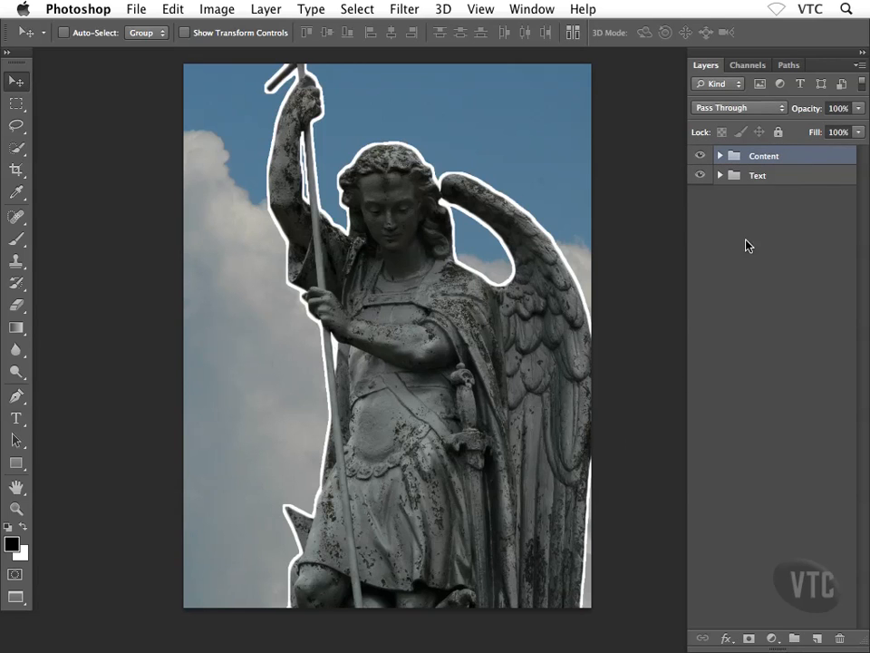
pyautogui.click(720, 175)
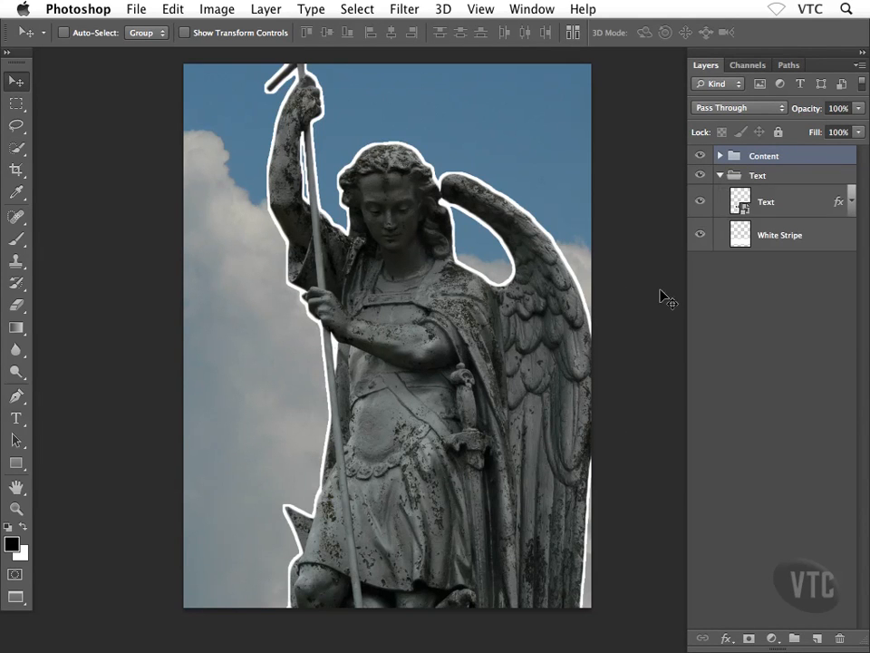
pyautogui.click(719, 176)
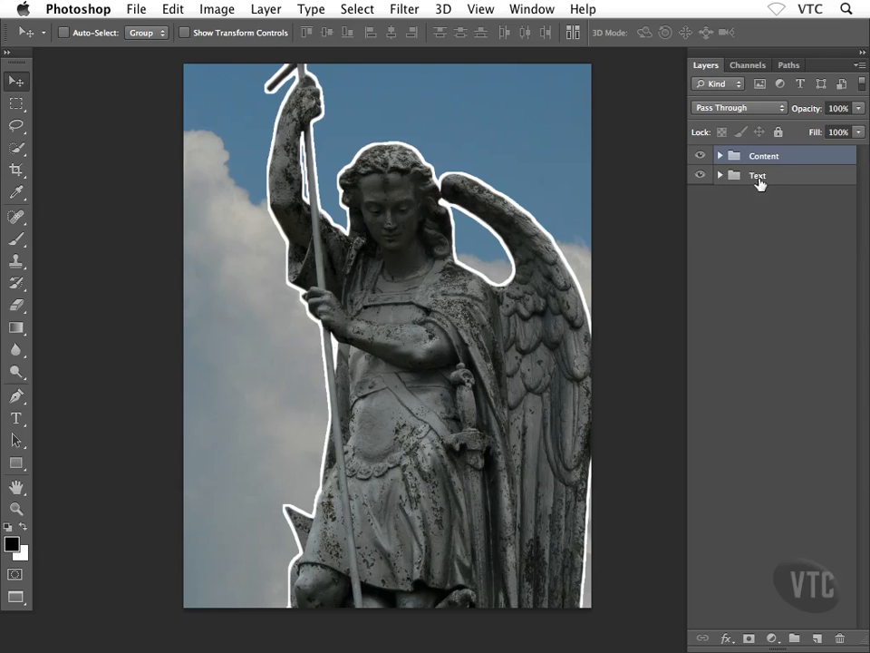
pyautogui.moveTo(787, 182); pyautogui.dragTo(787, 141)
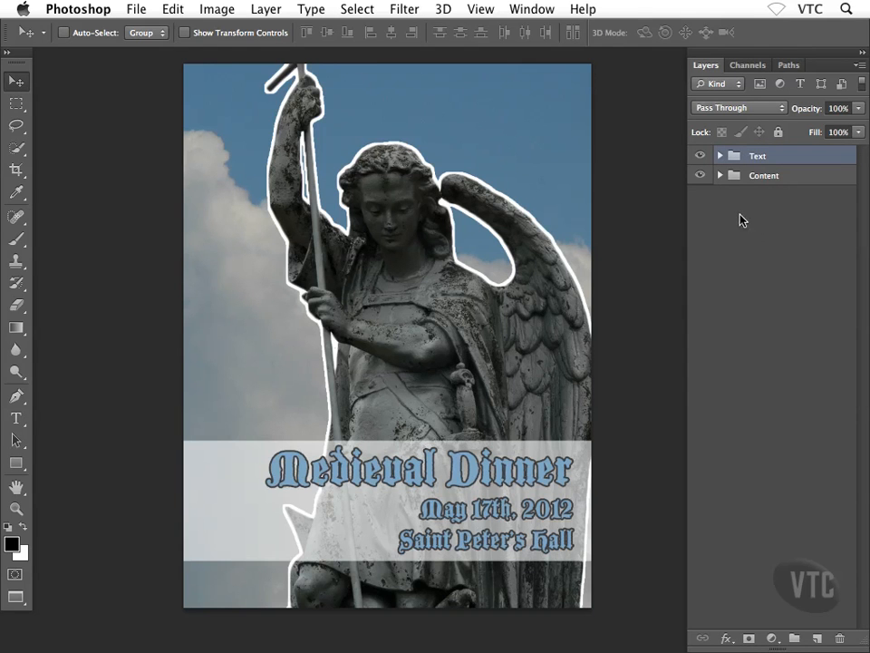
# Step: Move the Text and White Stripe layers out of the Text group to the top of the stack, and delete the emptied group
pyautogui.click(719, 159)
pyautogui.click(768, 184)
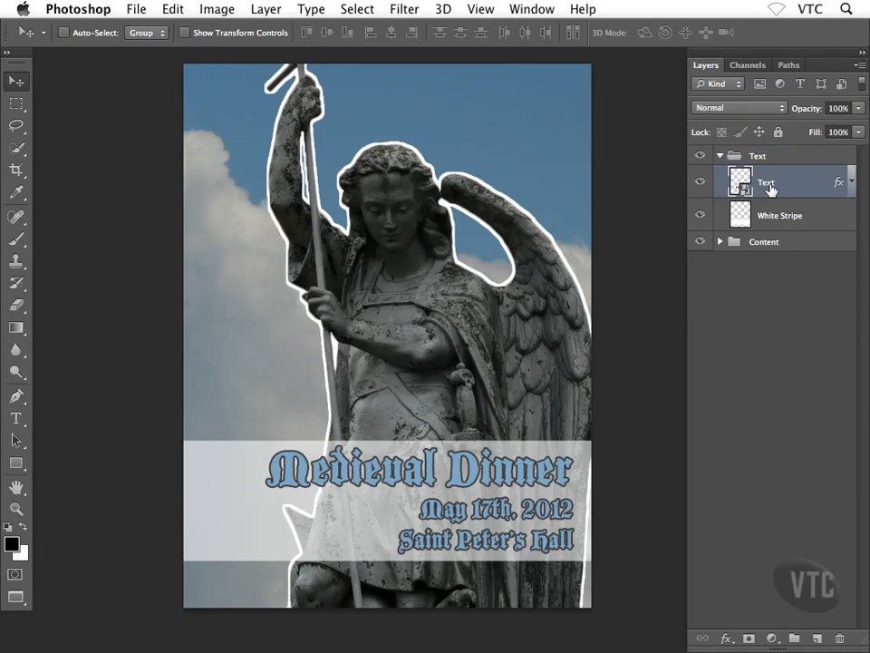
pyautogui.keyDown('shift'); pyautogui.click(780, 217); pyautogui.keyUp('shift')
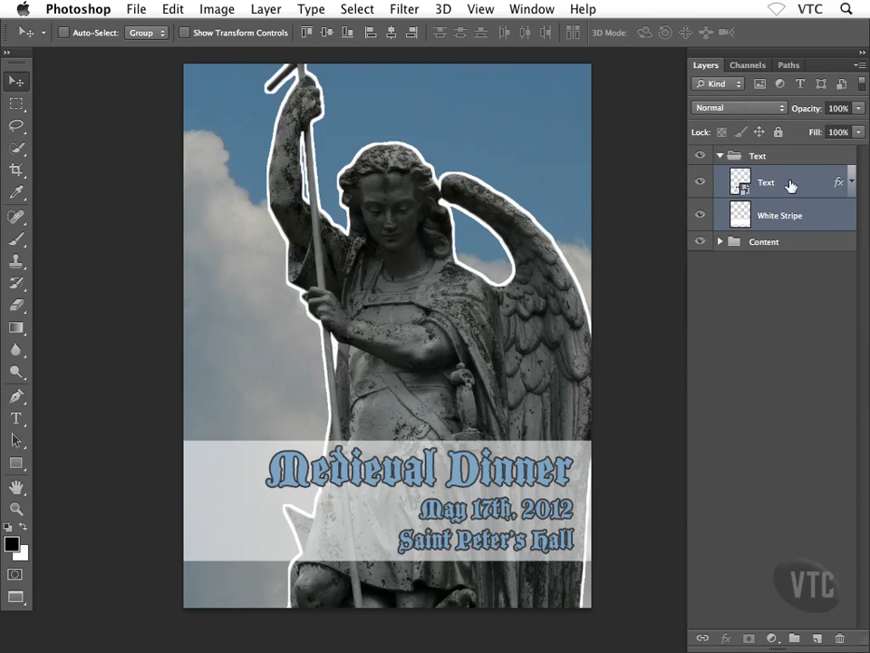
pyautogui.moveTo(791, 185); pyautogui.dragTo(778, 144)
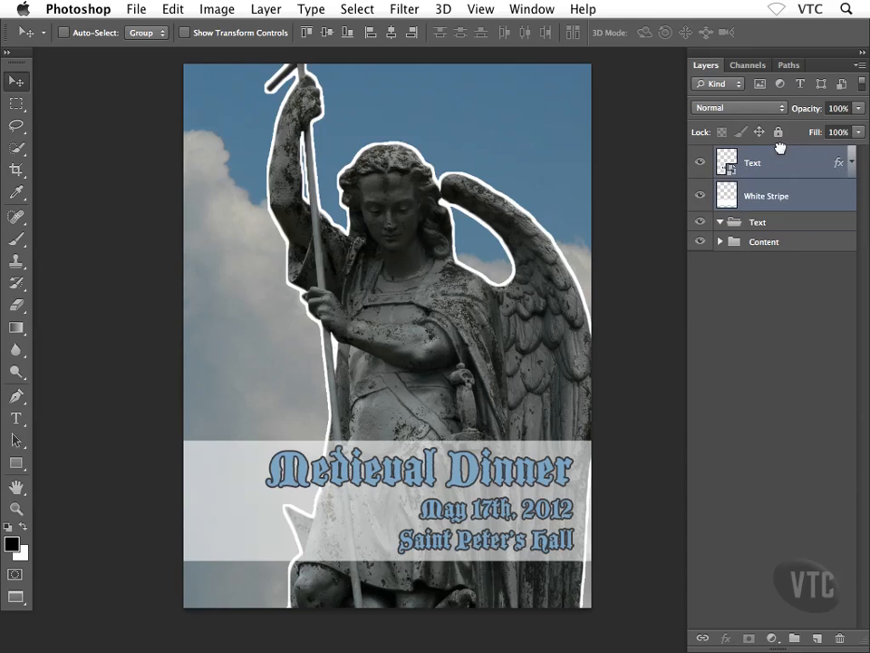
pyautogui.click(812, 223)
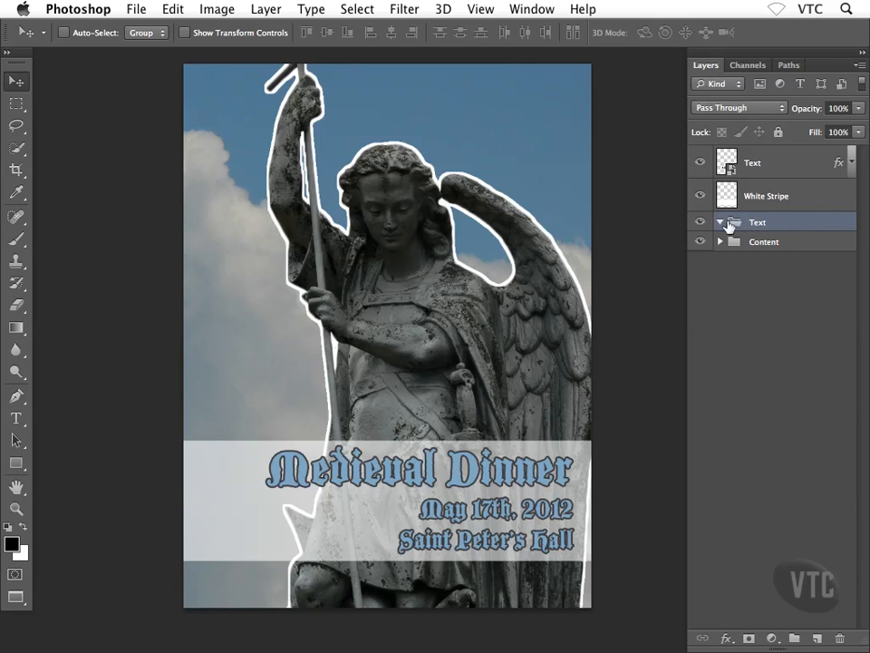
pyautogui.click(838, 640)
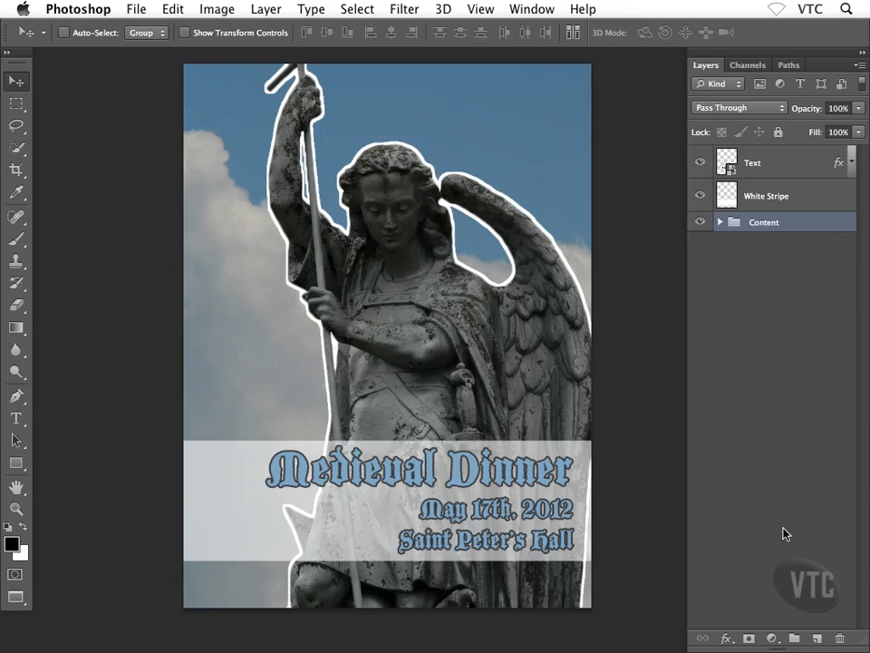
# Step: Group the selected White Stripe and Text layers directly into a new group, and expand it
pyautogui.click(794, 198)
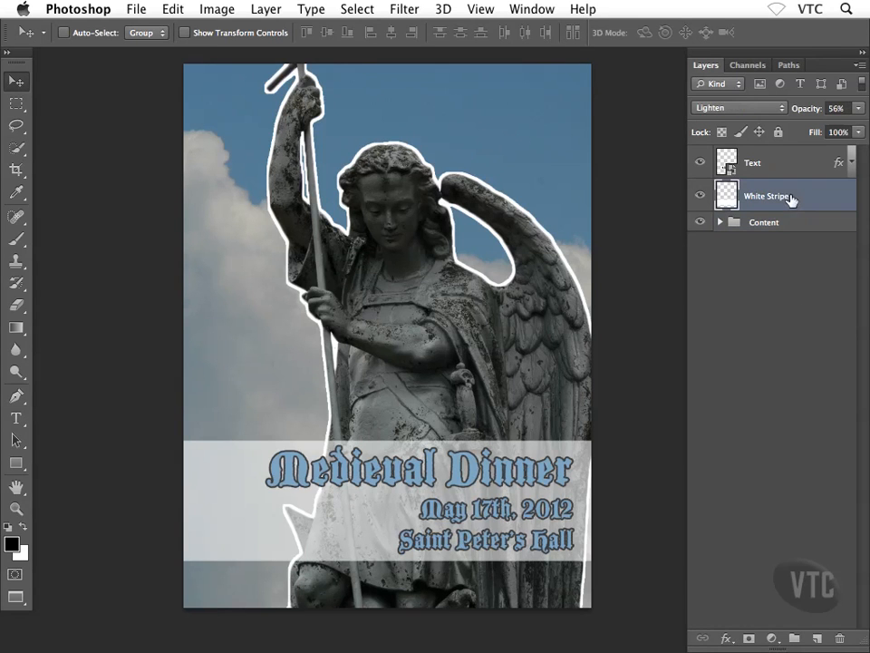
pyautogui.keyDown('shift'); pyautogui.click(789, 165); pyautogui.keyUp('shift')
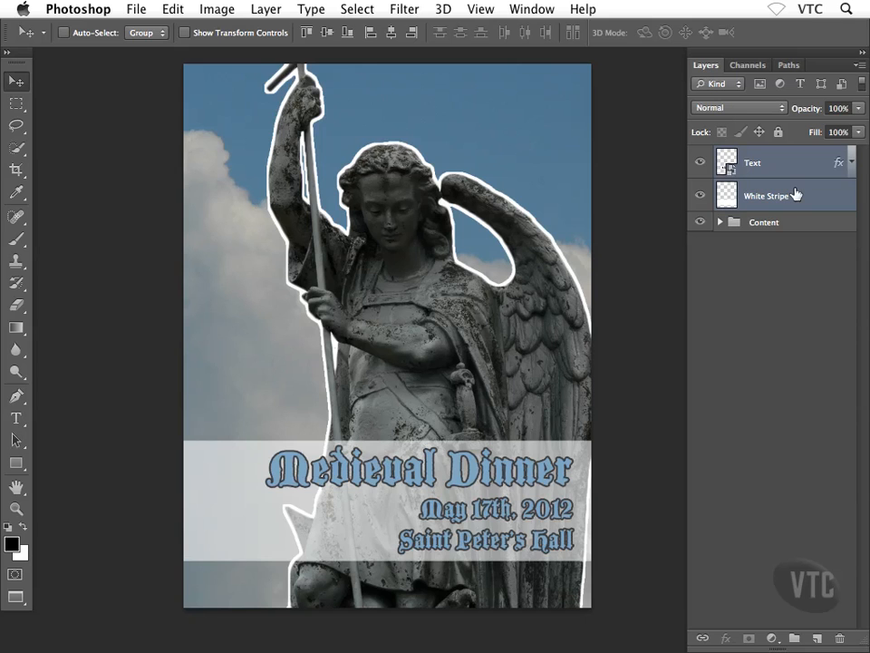
pyautogui.press('super+g')
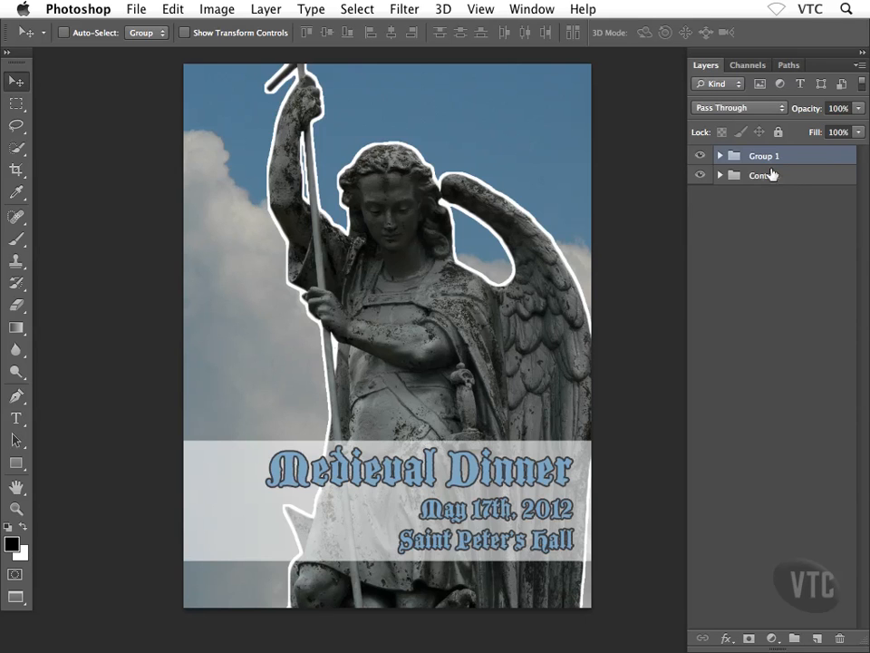
pyautogui.click(720, 157)
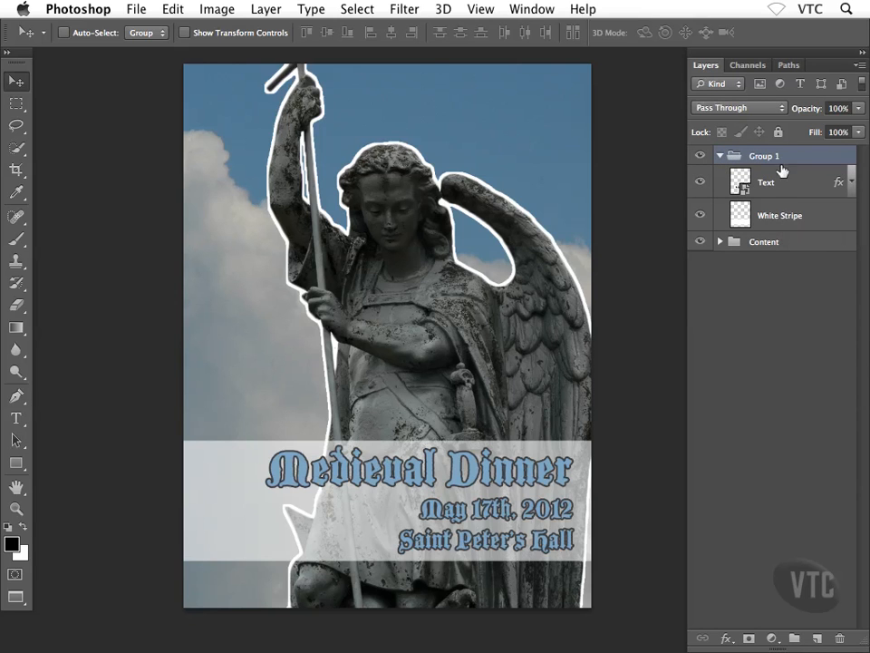
# Step: Rename the new group holding the Text and White Stripe layers as Text, collapse it, and deselect all layers
pyautogui.doubleClick(763, 156)
pyautogui.write('Text')
pyautogui.click(718, 156)
pyautogui.click(775, 262)
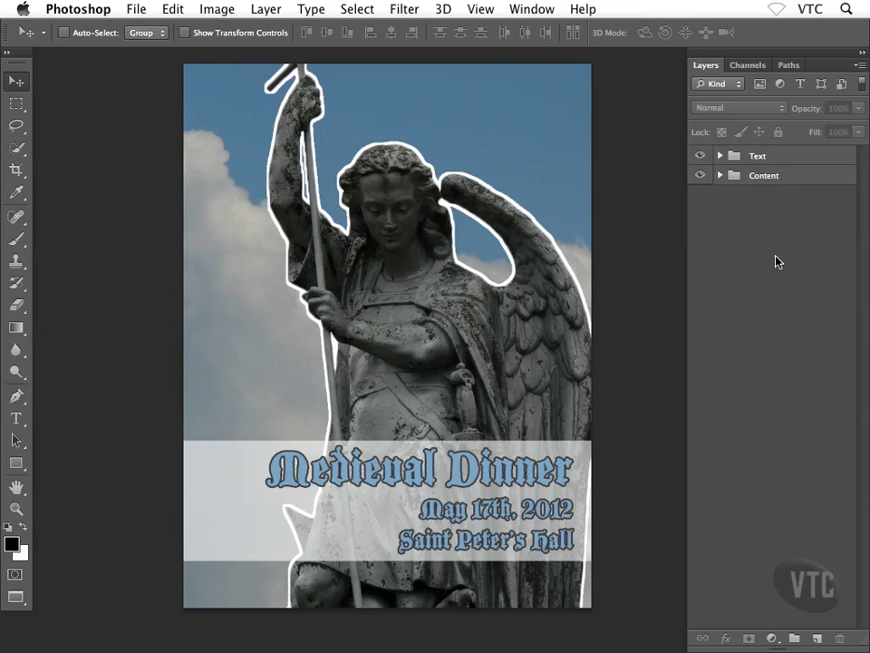